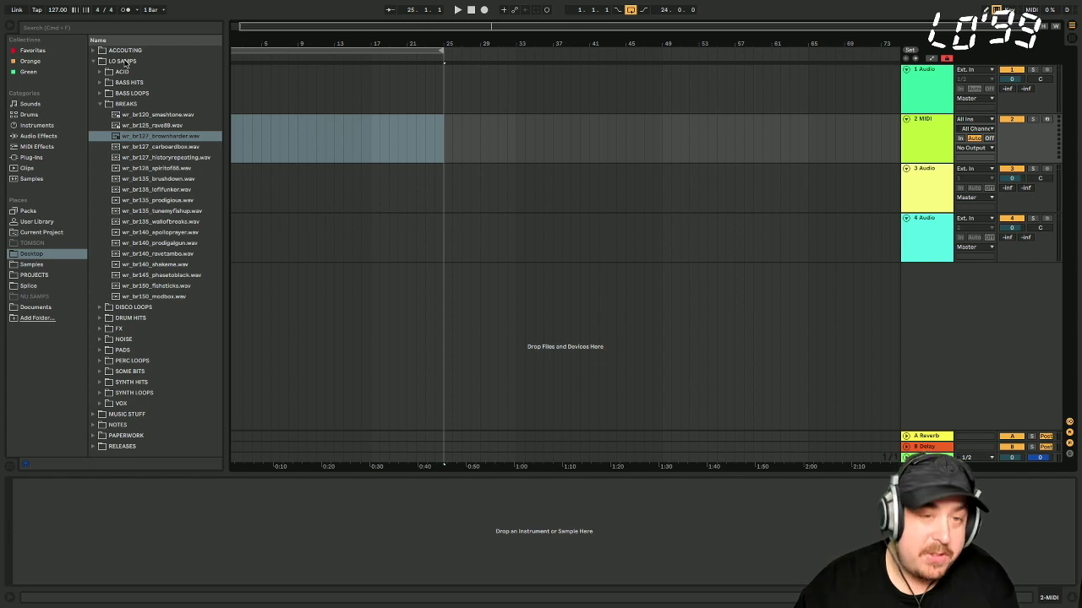
left_click_drag(344, 46, 641, 55)
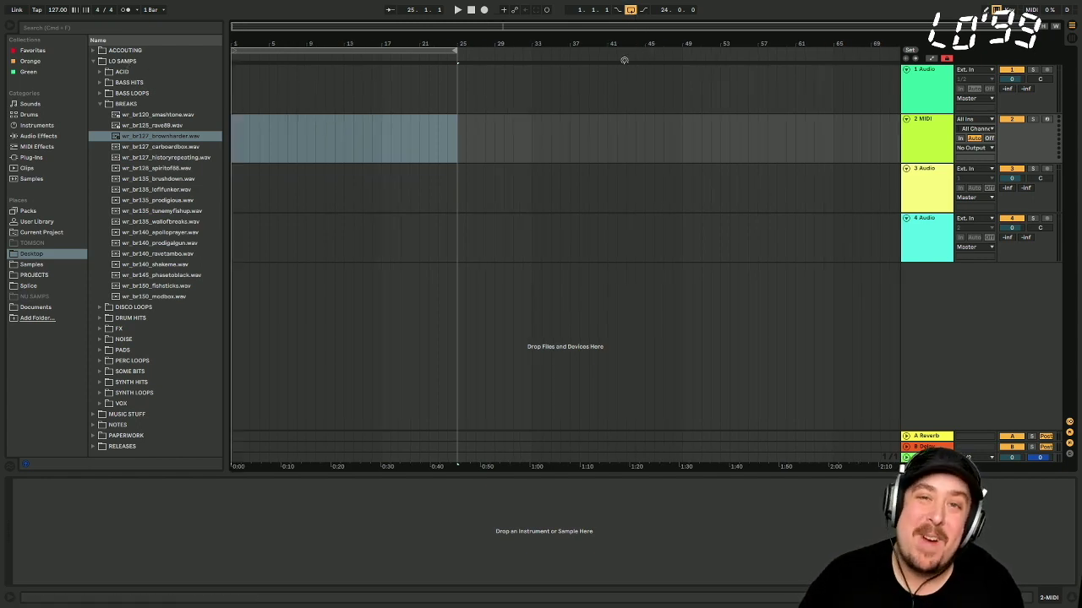
left_click(623, 95)
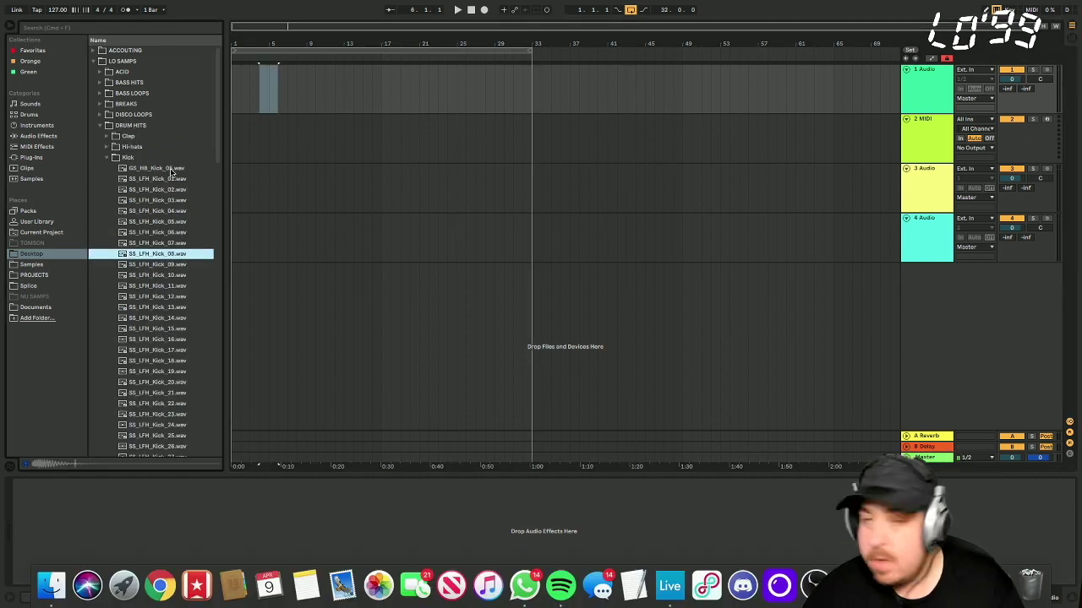
- Audition the SS_LFH kick samples that follow SS_LFH_Kick_08.wav in the Kick folder
key("Down")
key("Down")
key("Down")
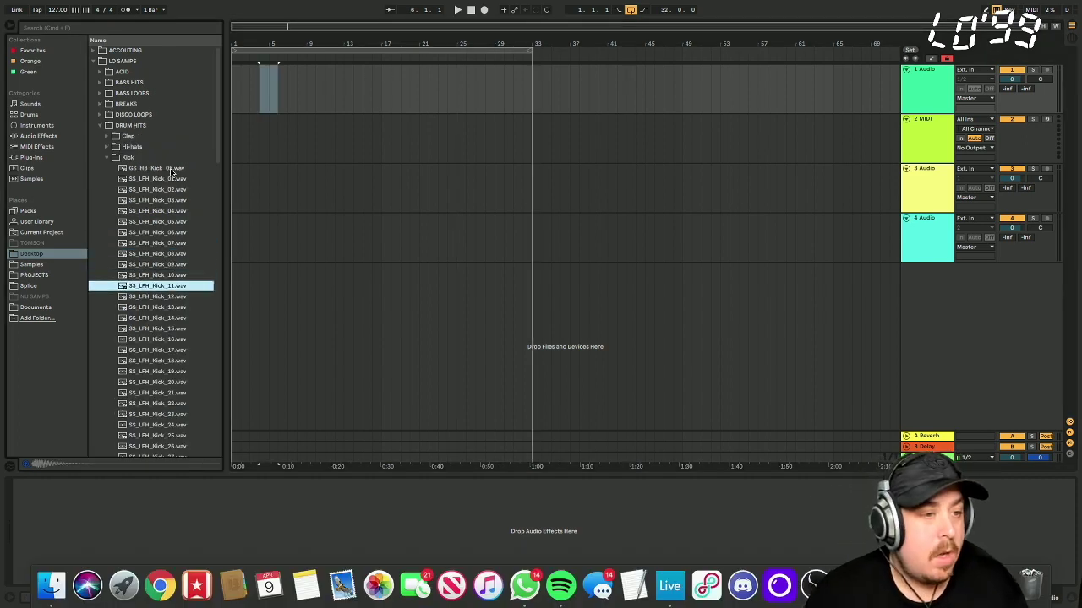
key("Down")
key("Down")
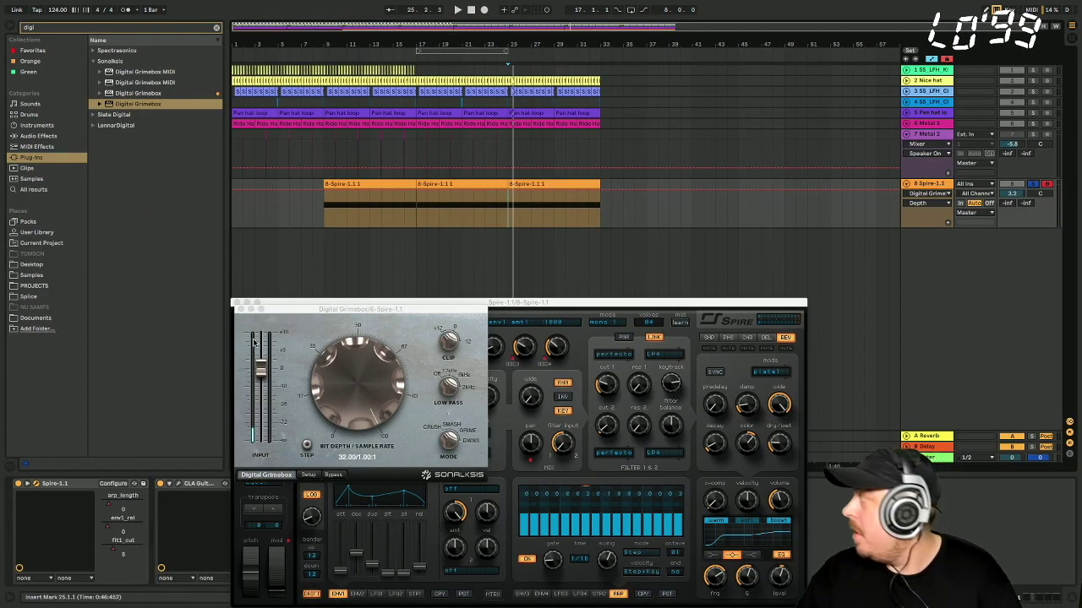
- Adjust the Digital Grimebox bit depth dial on the Spire track and open the automation device choices for track 9's Spire copy
left_click_drag(365, 371, 365, 373)
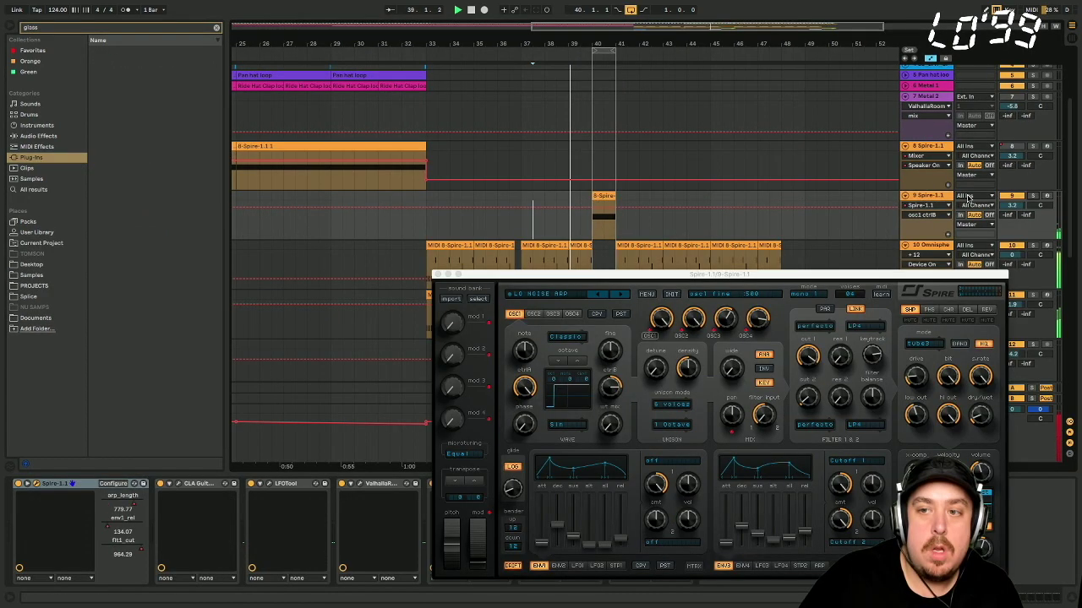
left_click(933, 206)
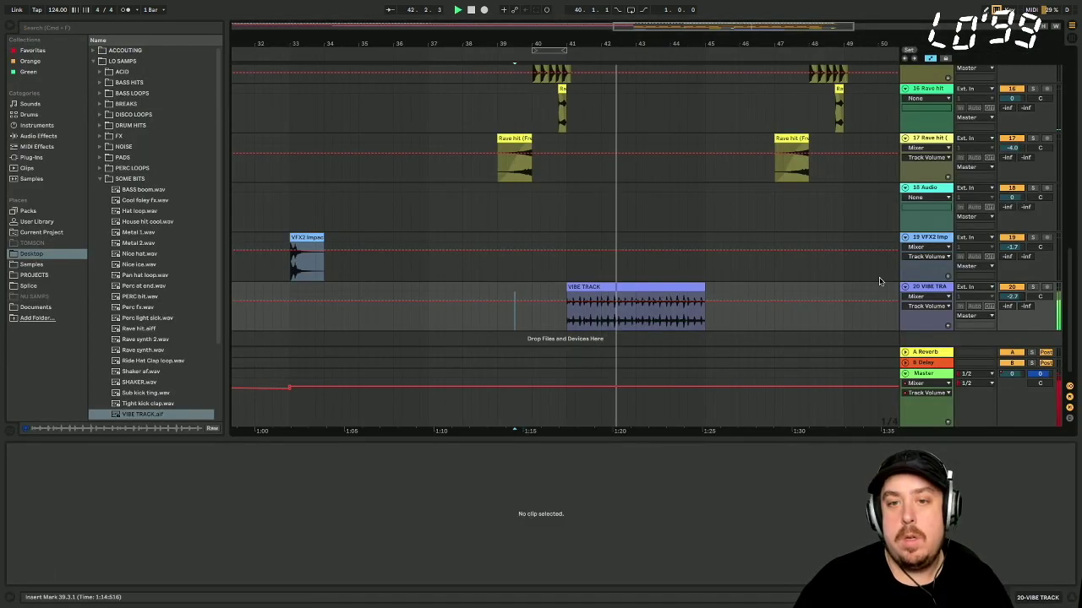
- Select the VIBE TRACK clip on track 20 in the arrangement
key("minus")
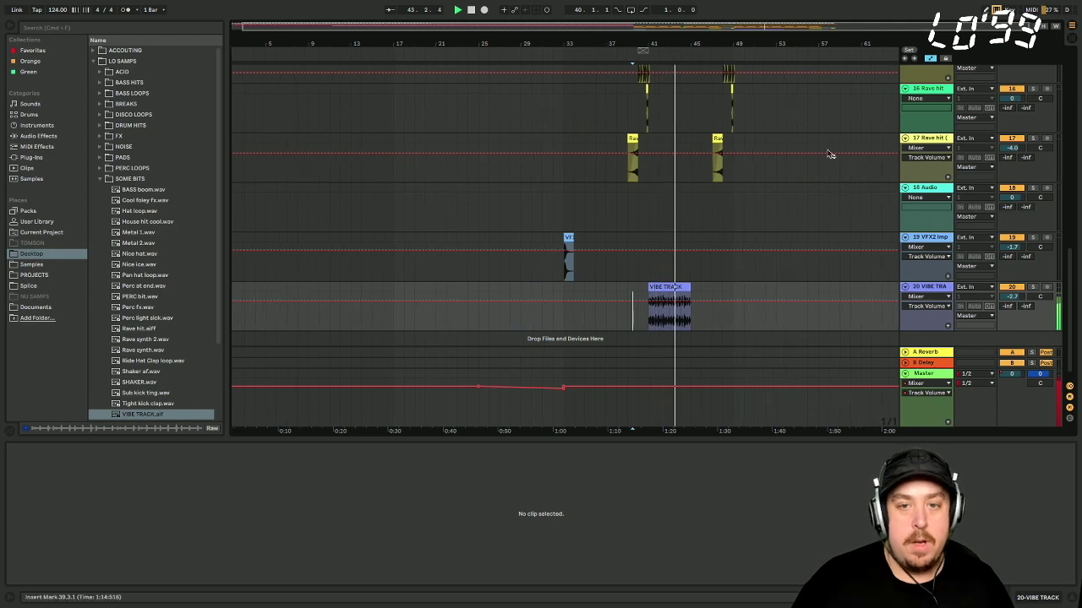
left_click(663, 308)
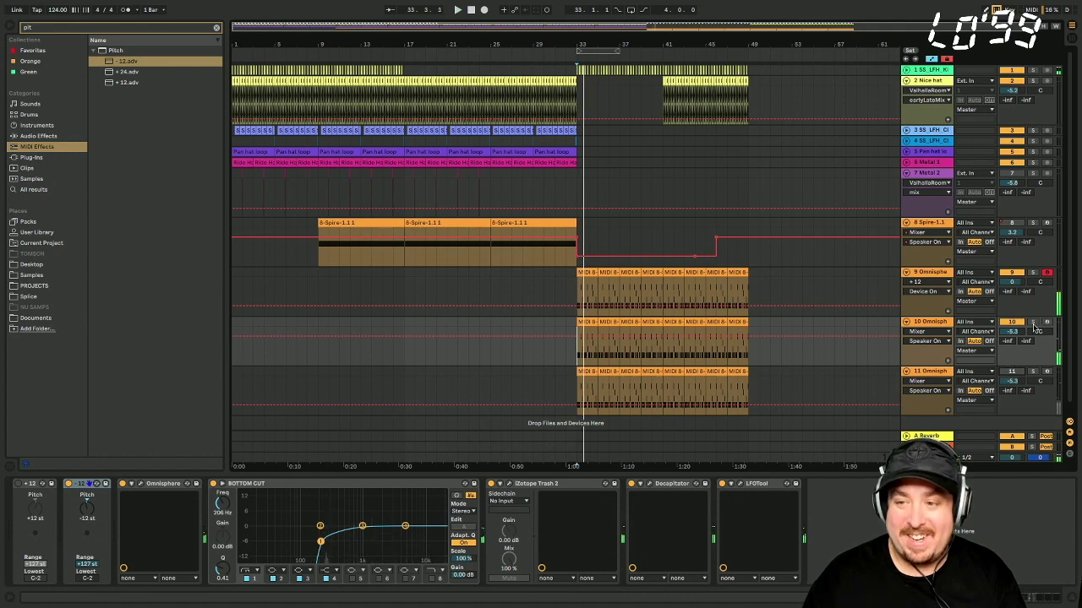
- Toggle the solo of Omnisphere track 10 on and off, and select a MIDI clip on Omnisphere track 11
left_click(1033, 324)
left_click(1033, 323)
left_click(663, 372)
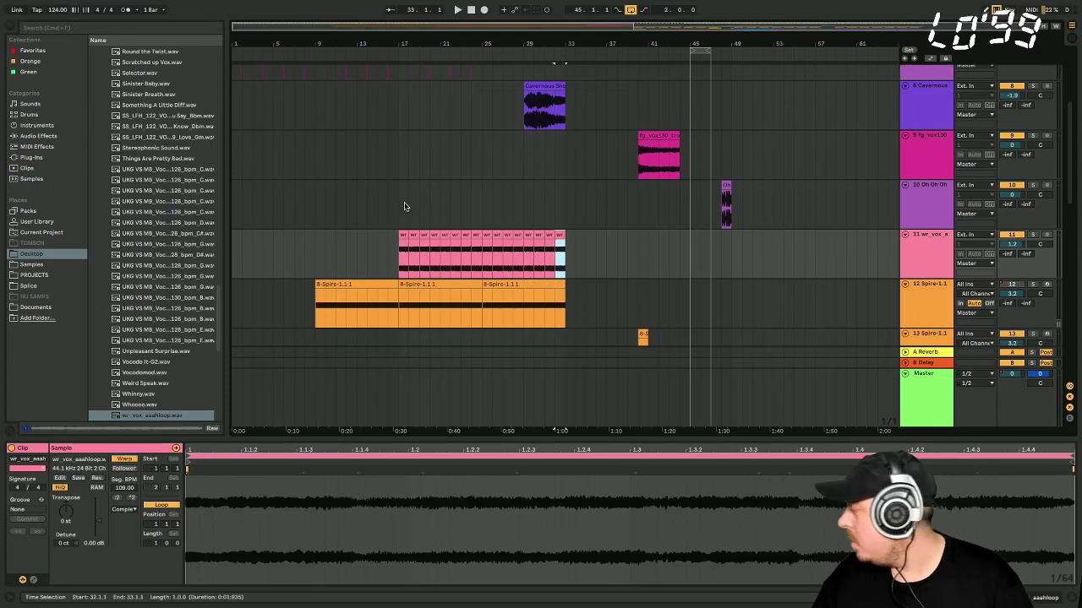
left_click(381, 223)
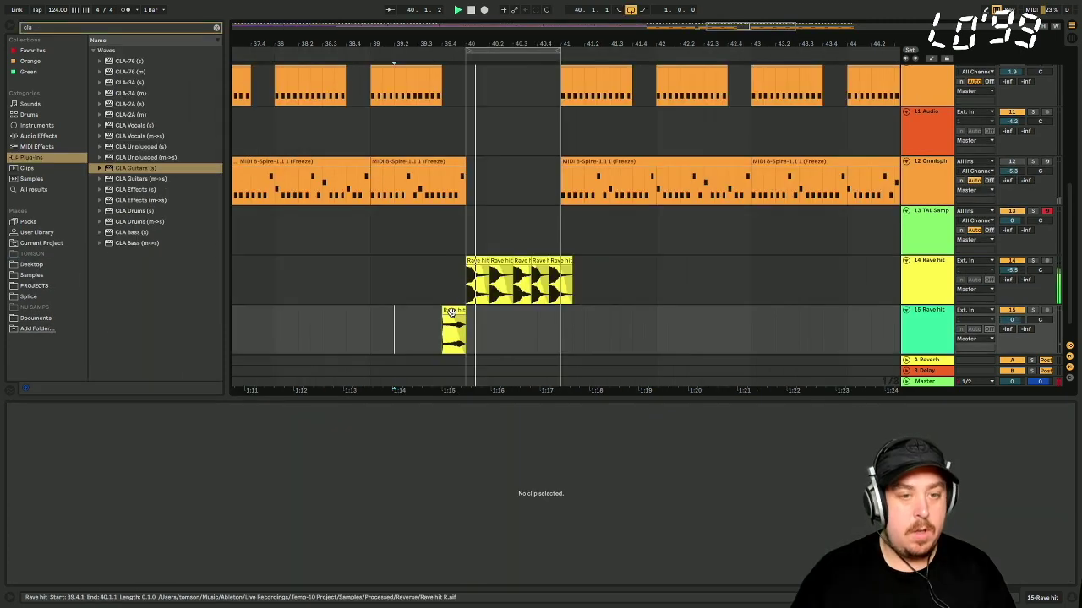
left_click(548, 325)
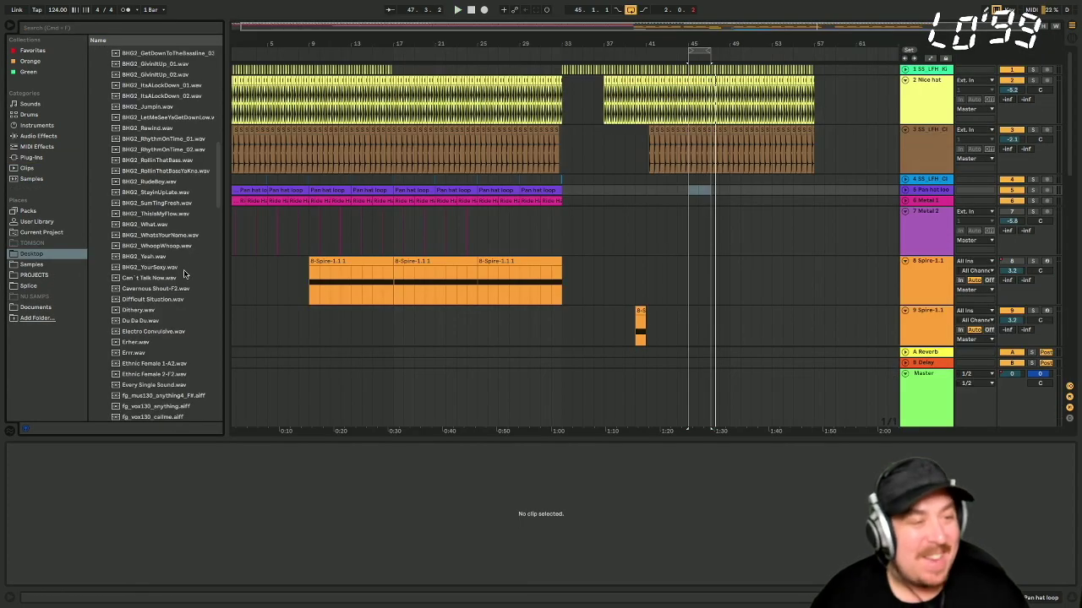
scroll(184, 275, "up", 3)
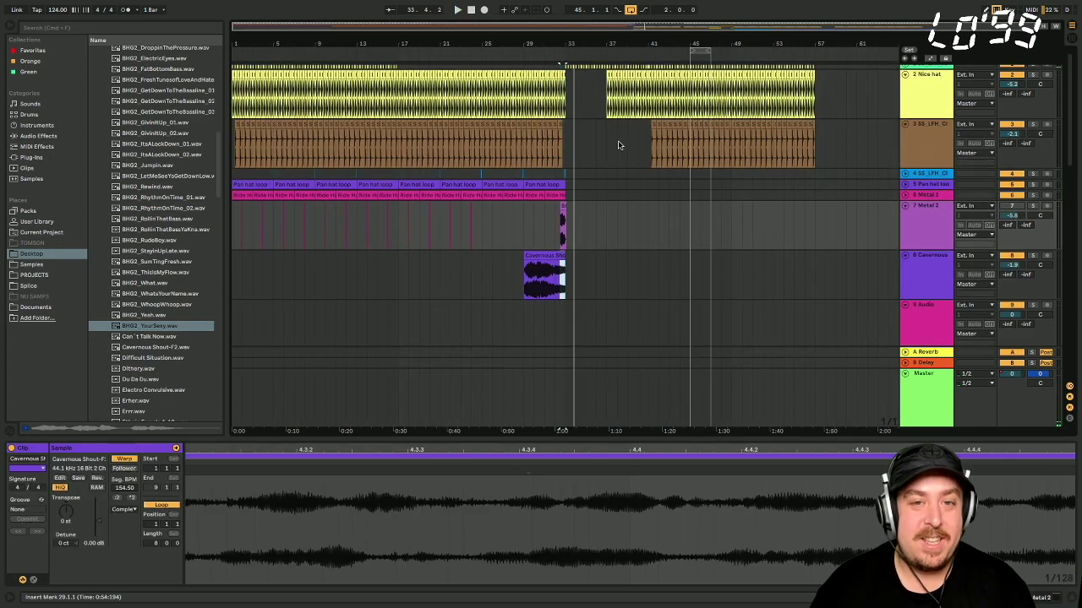
- Undo the recent edits, including the added wr_vox_youknowthat slice track, and place the insert marker at bar 33 on the vocal track
key("ctrl+z")
key("ctrl+z")
key("ctrl+z")
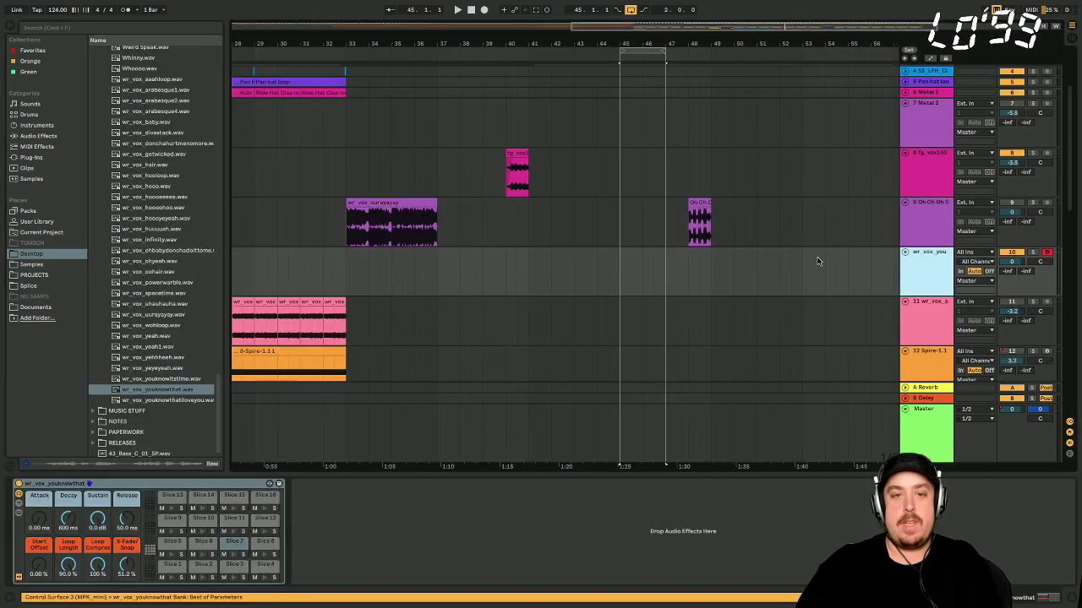
key("ctrl+z")
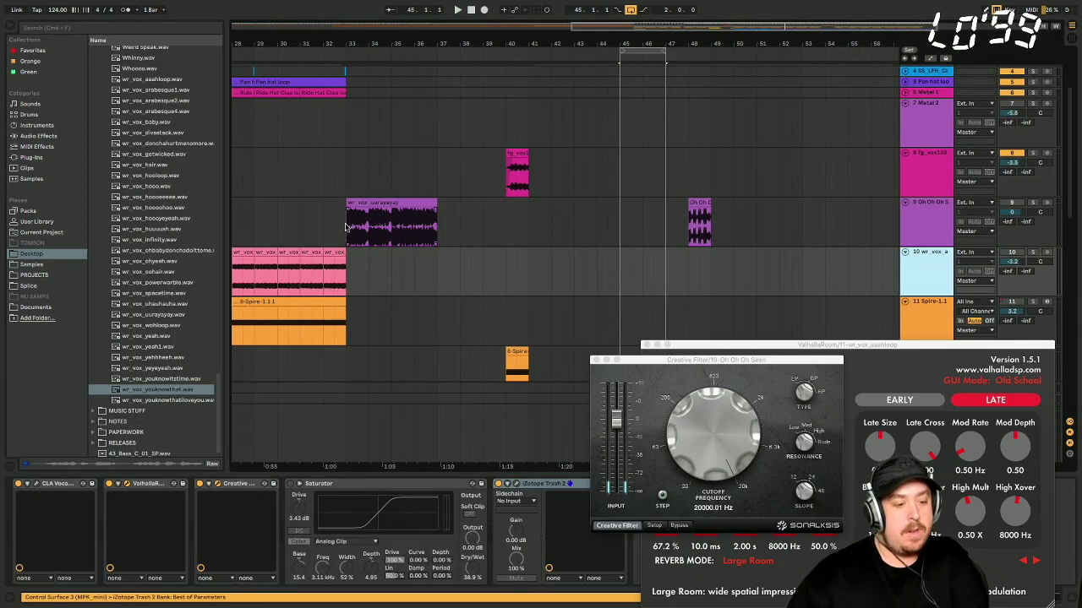
left_click(345, 226)
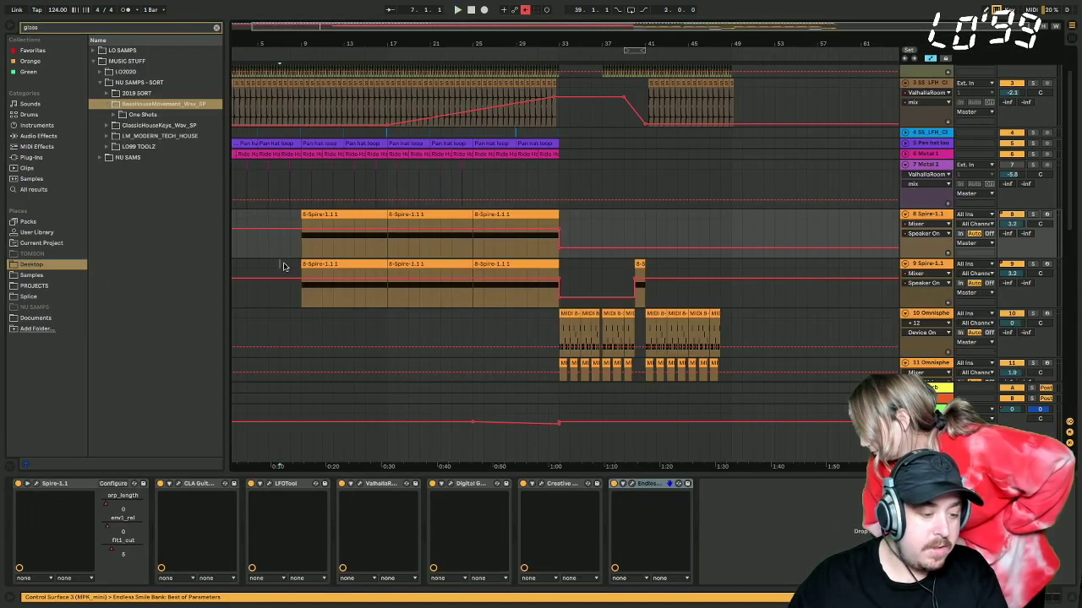
- Select the range of the three Spire clips from bar 9 to bar 33 on track 9
left_click(283, 267)
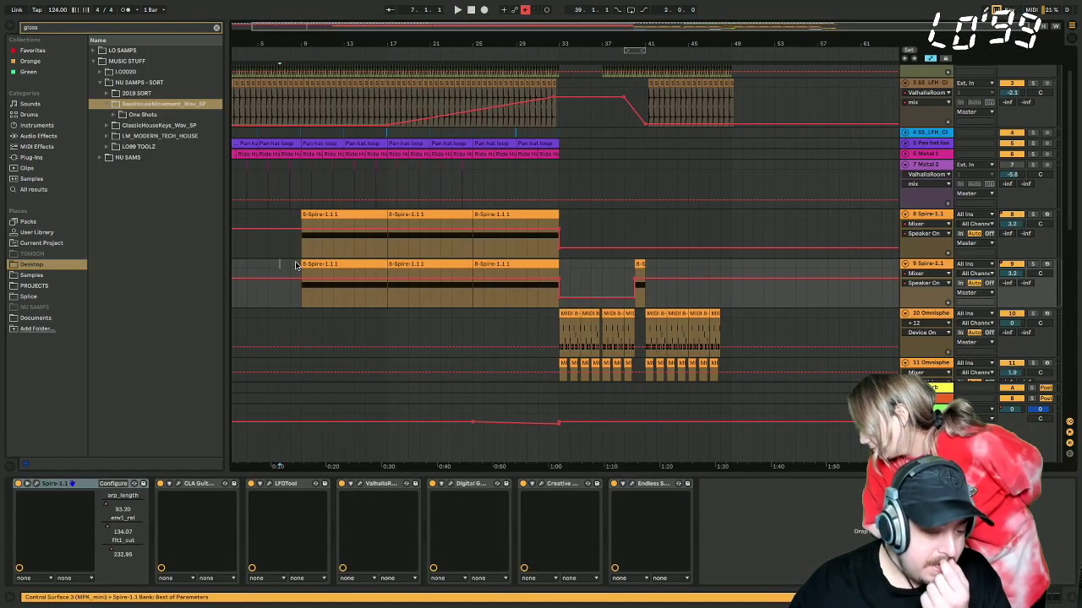
left_click_drag(302, 286, 565, 285)
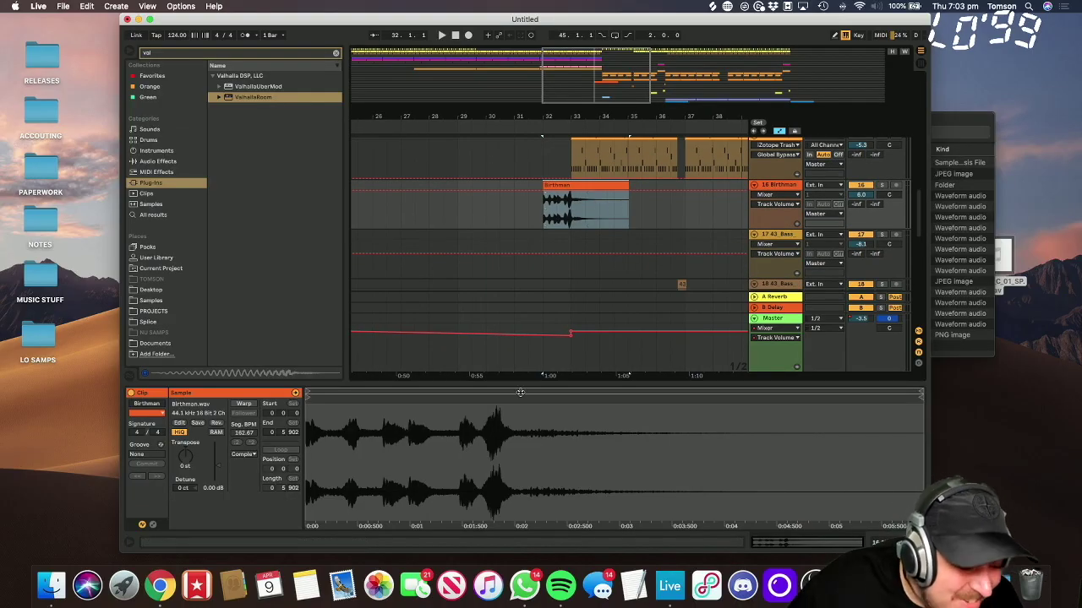
- Play the Birthman clip from bar 32 and toggle its track's solo on and off to compare it with the mix
key("space")
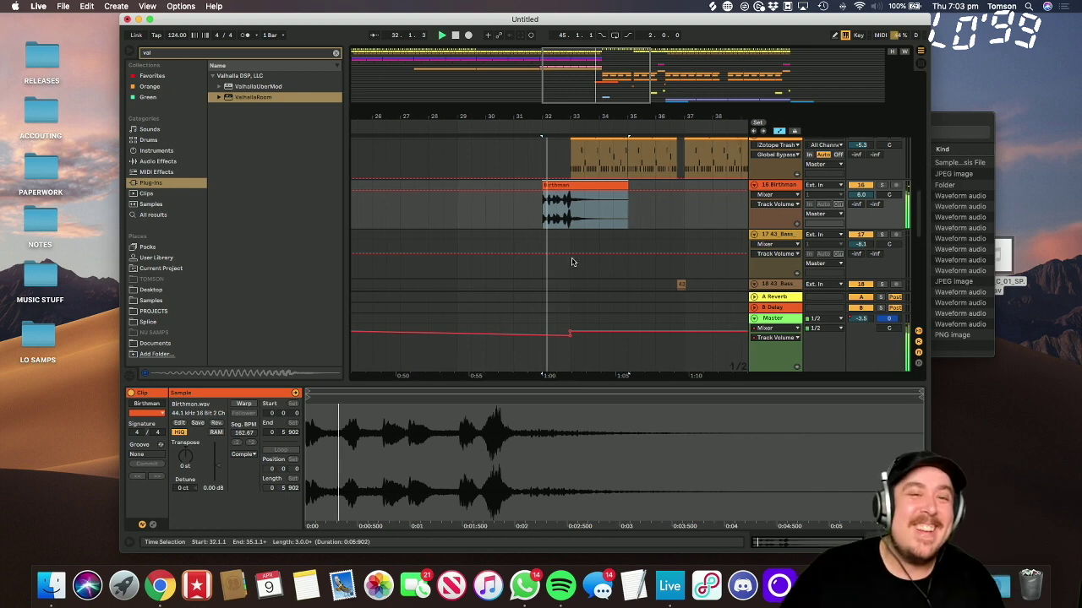
left_click(882, 185)
left_click(882, 186)
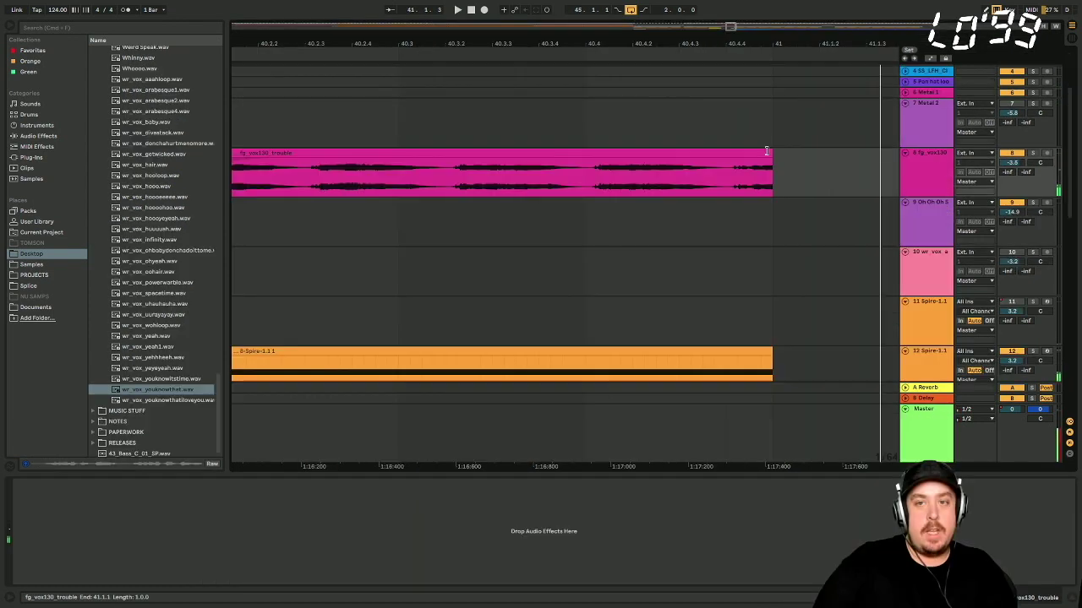
- Extend the end of the fg_vox130_trouble vocal clip beyond bar 41
left_click_drag(768, 155, 866, 156)
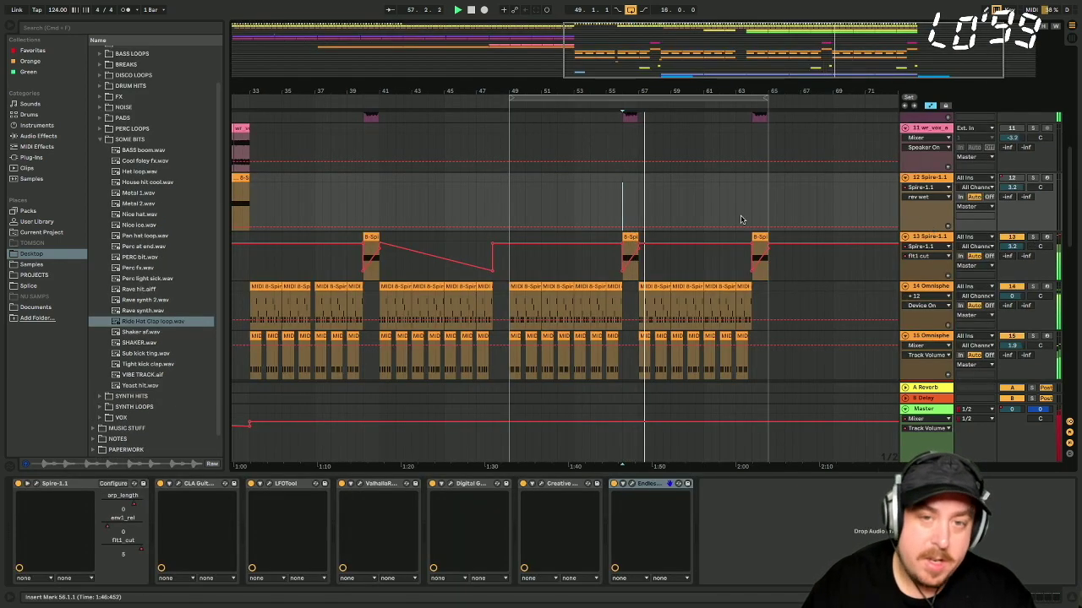
- Play the arrangement from bar 25, where the pink vocal loop clips begin
scroll(647, 218, "down", 5)
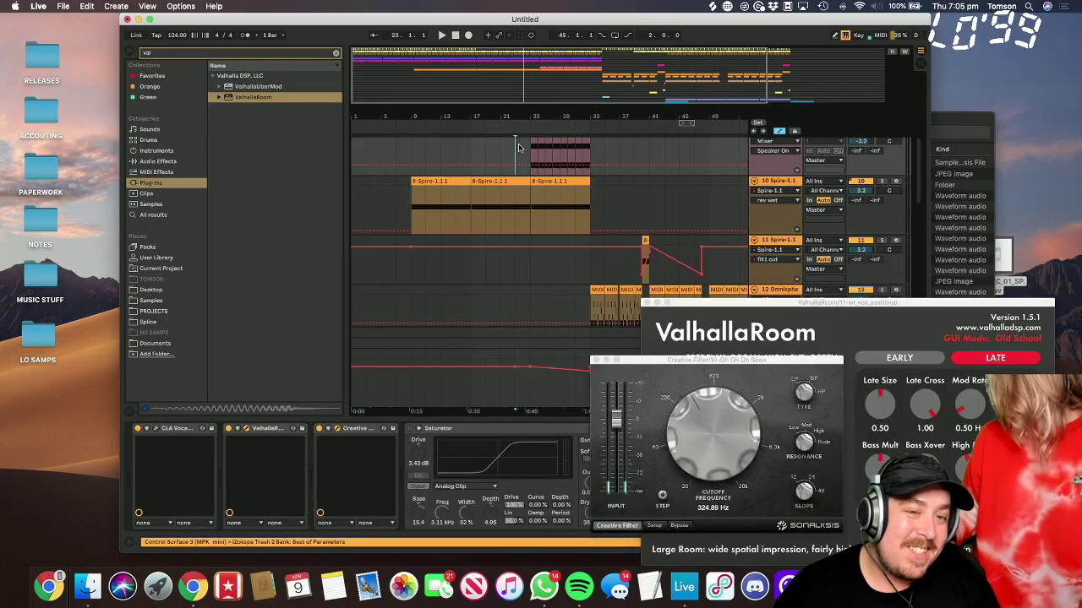
left_click(531, 148)
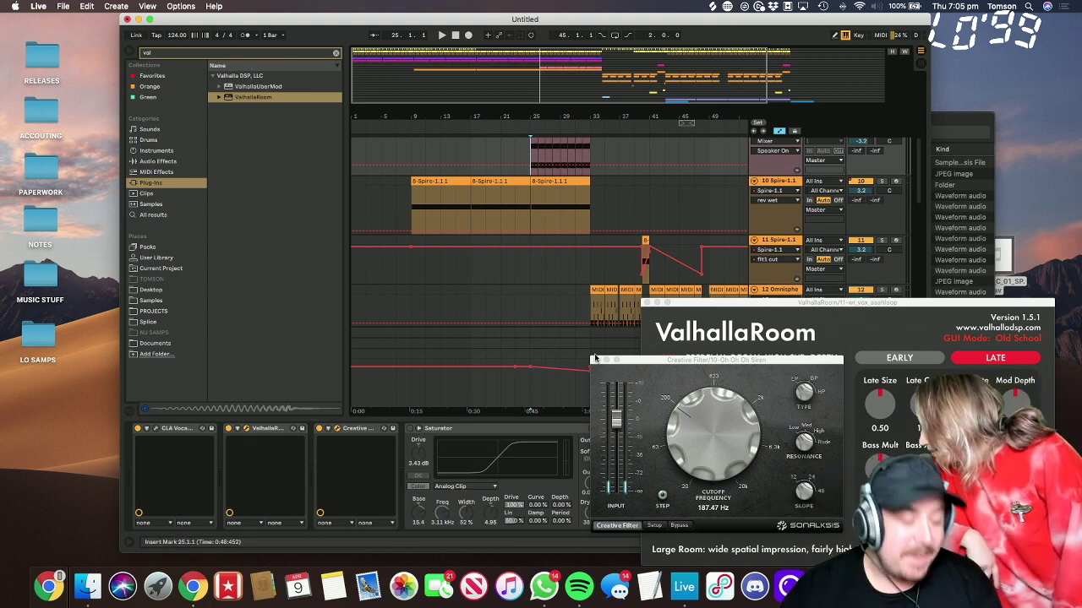
key("space")
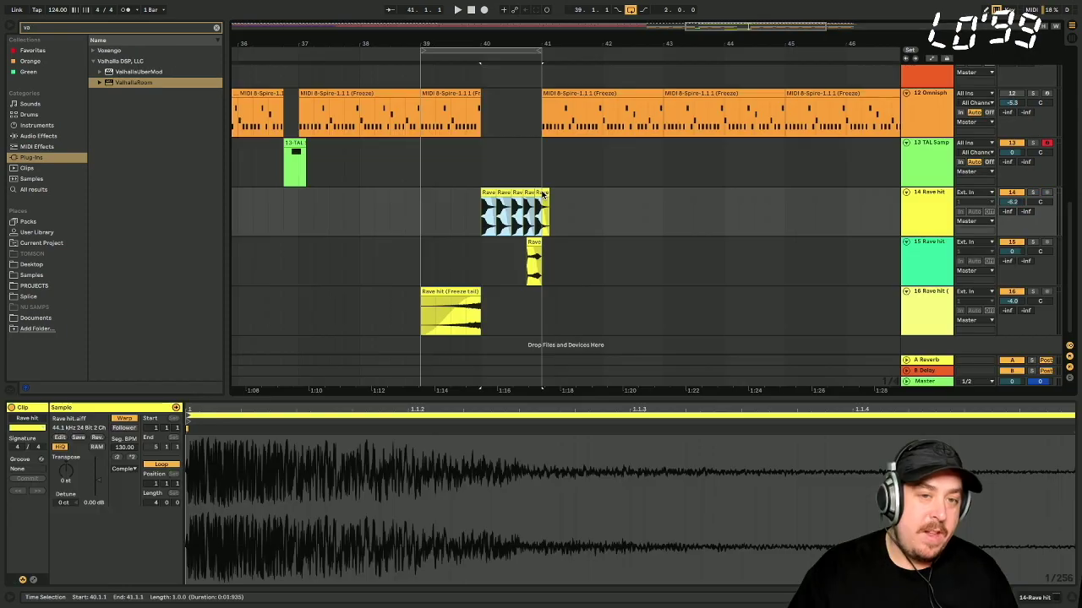
- Select the last Rave hit clip on track 14, at the end of bar 40
left_click(543, 192)
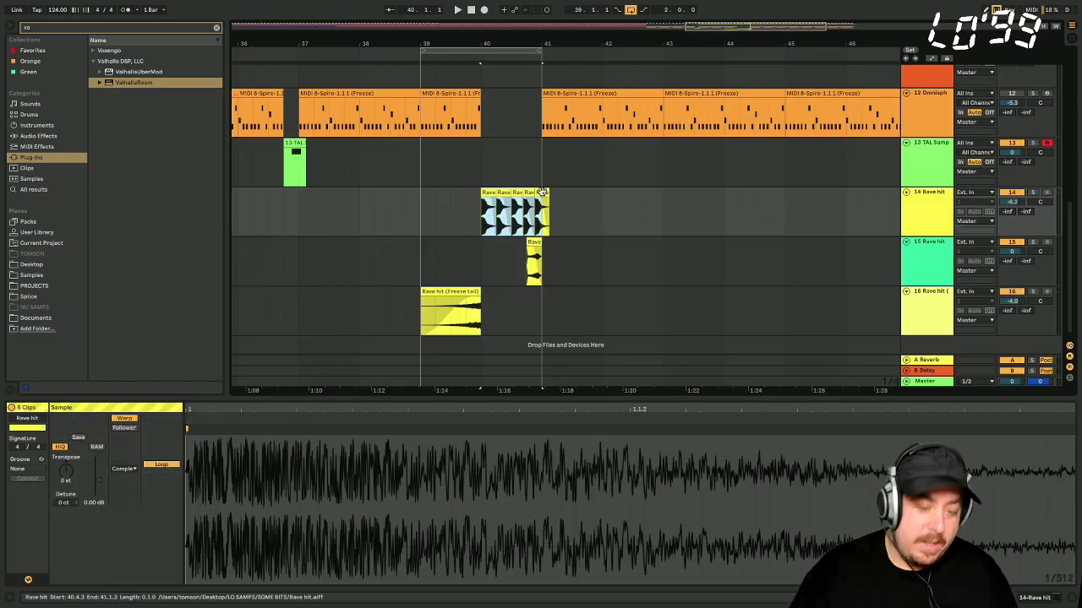
left_click(542, 192)
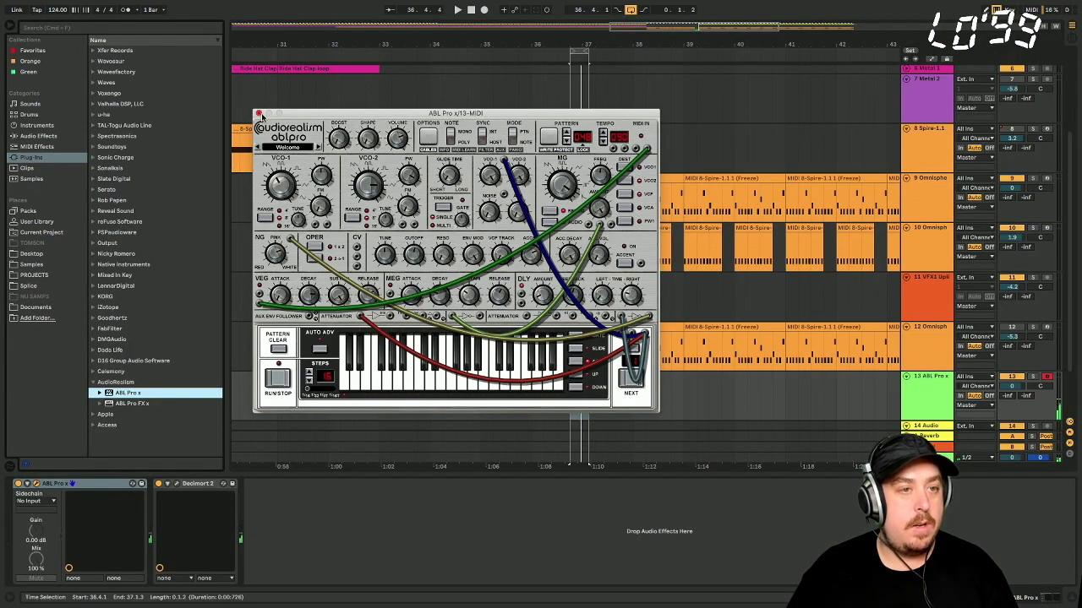
- Close the ABL Pro synth window and show the Spire plug-in window for track 14
left_click(259, 114)
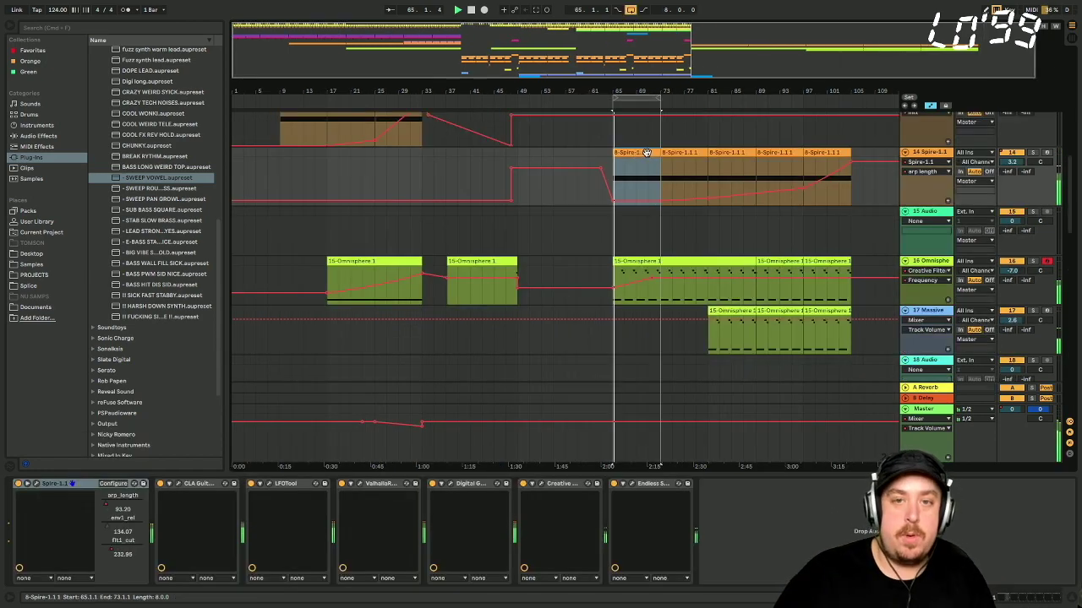
key("ctrl+alt+p")
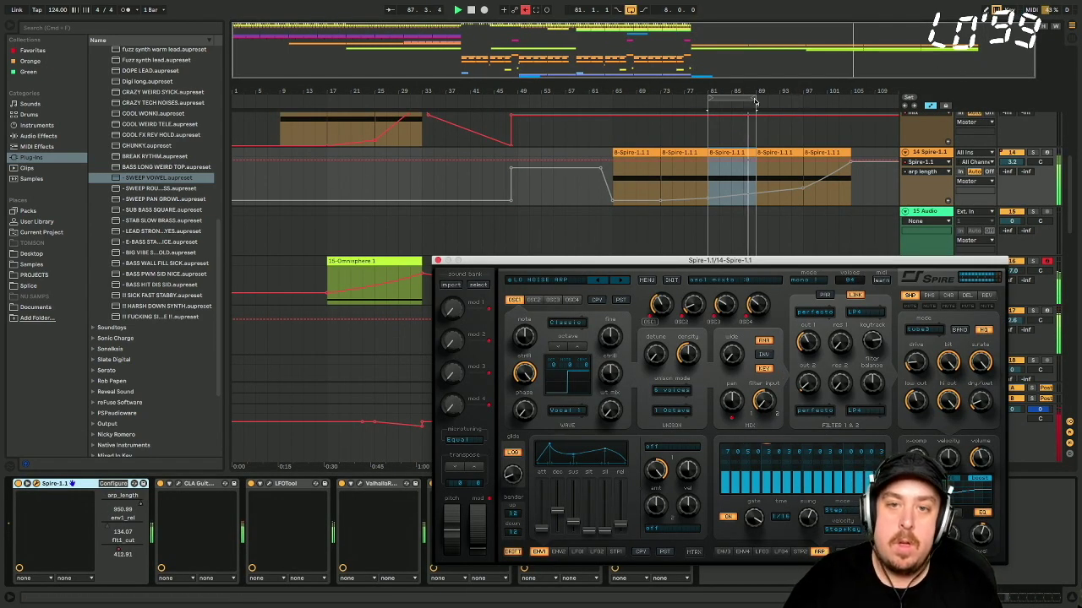
scroll(657, 152, "down", 2)
scroll(651, 151, "down", 2)
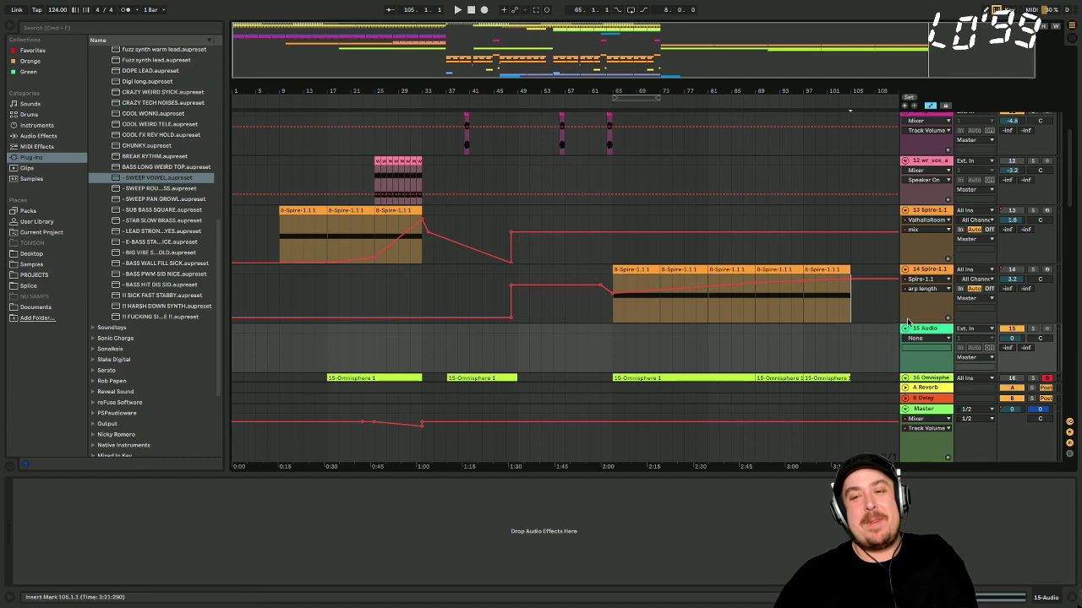
left_click_drag(896, 355, 892, 321)
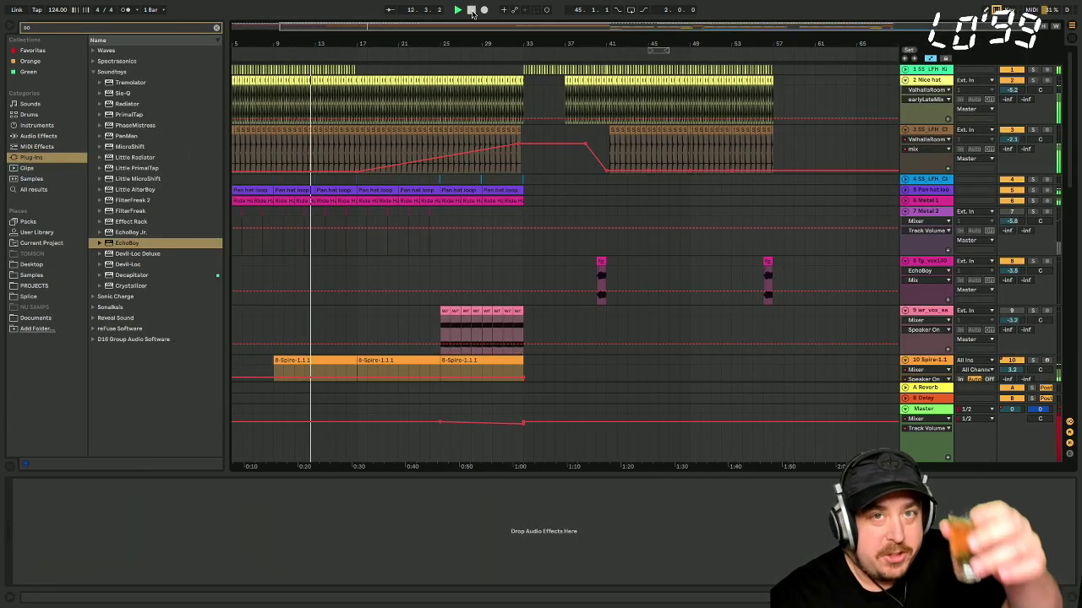